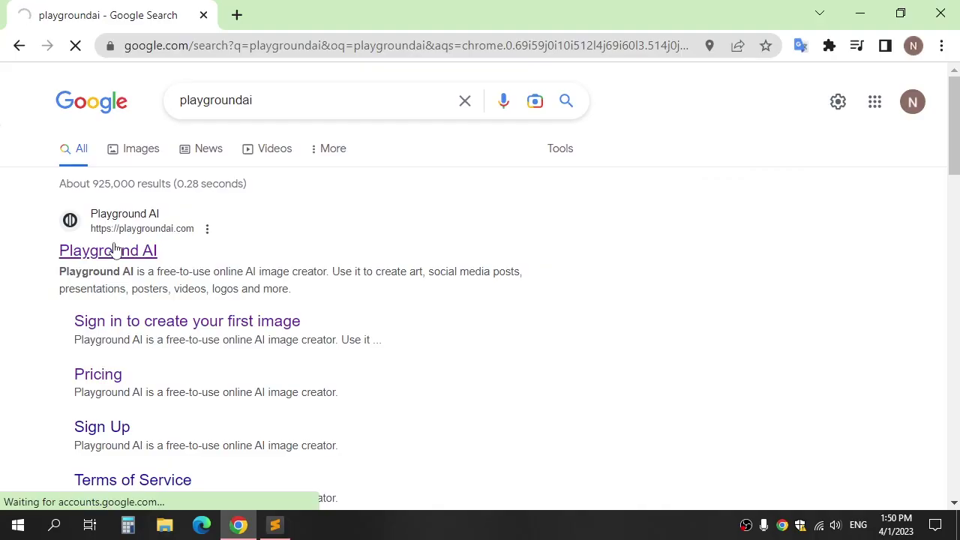
- Open the Playground AI website from the Google search results
left_click(115, 249)
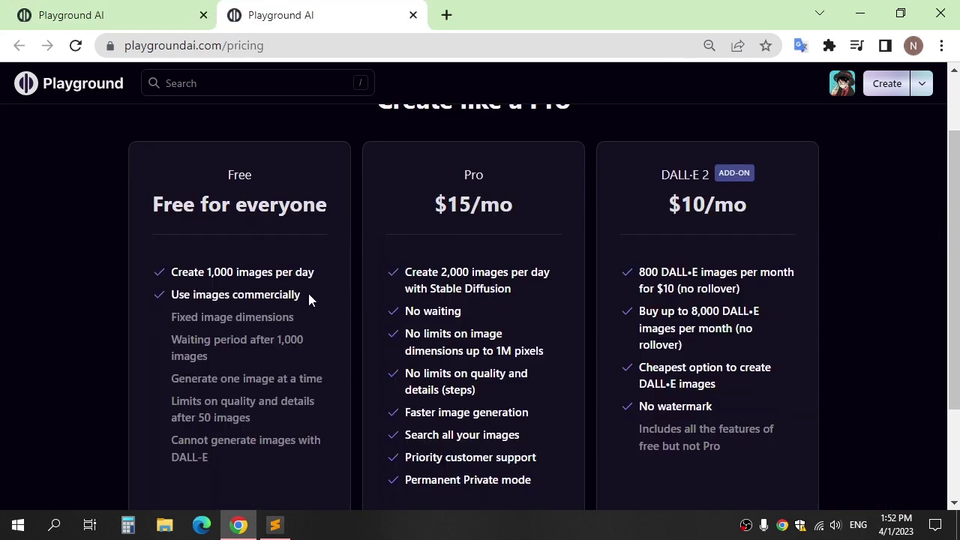
- Highlight the Free plan's commercial-use feature, then close the pricing tab
left_click_drag(308, 296, 191, 296)
left_click(173, 311)
key("ctrl+w")
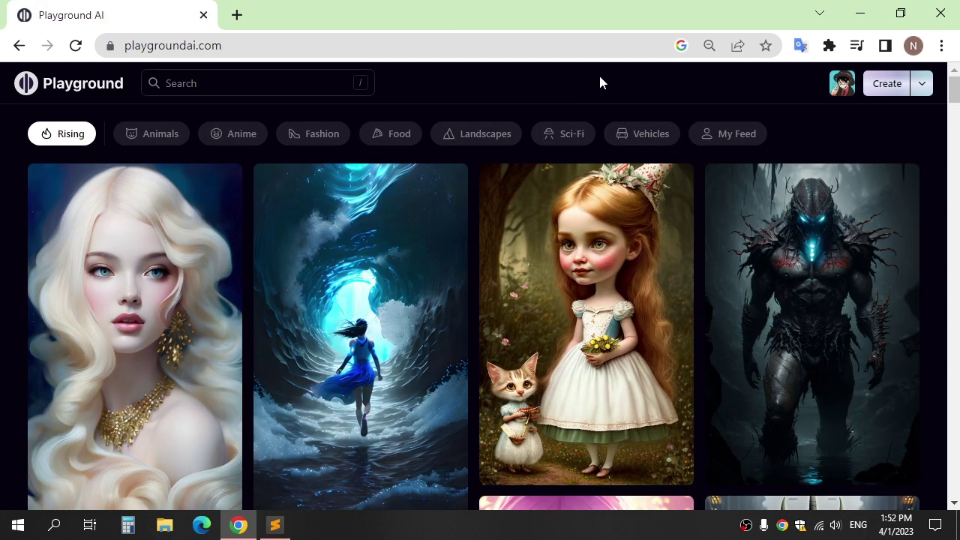
left_click(882, 93)
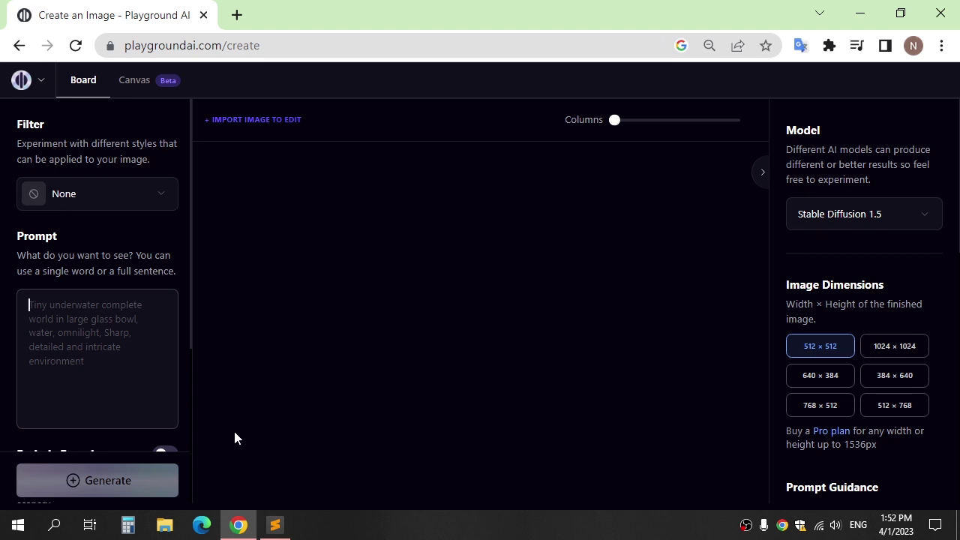
left_click(104, 200)
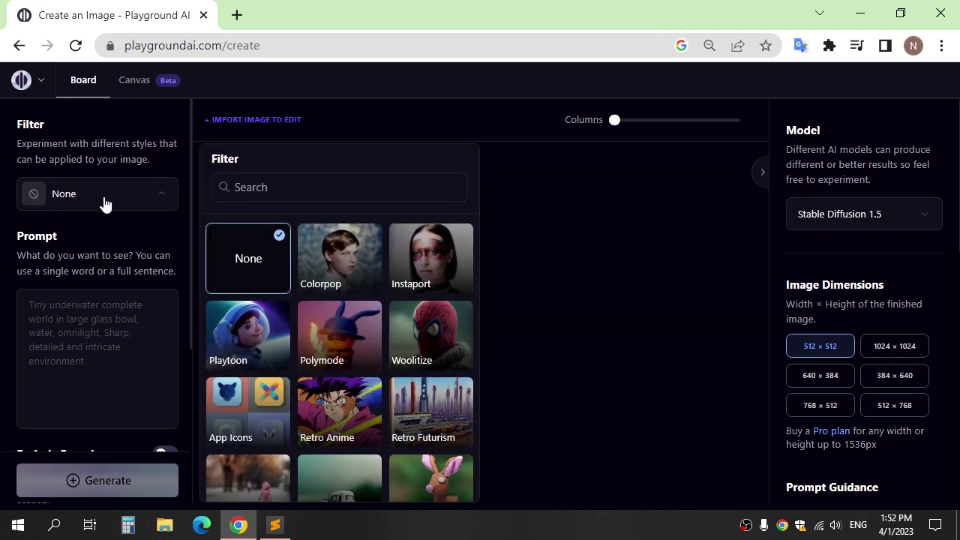
scroll(362, 250, "down", 5)
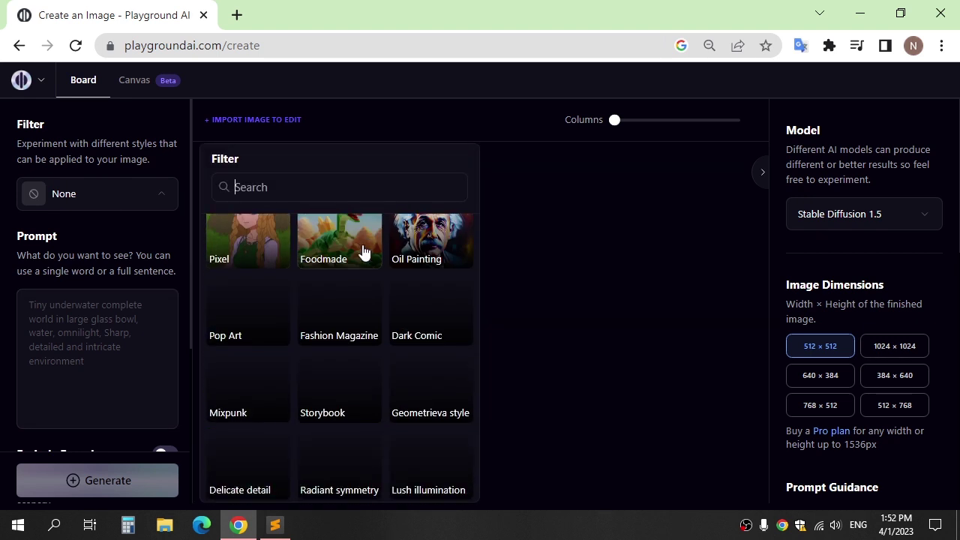
scroll(362, 250, "down", 3)
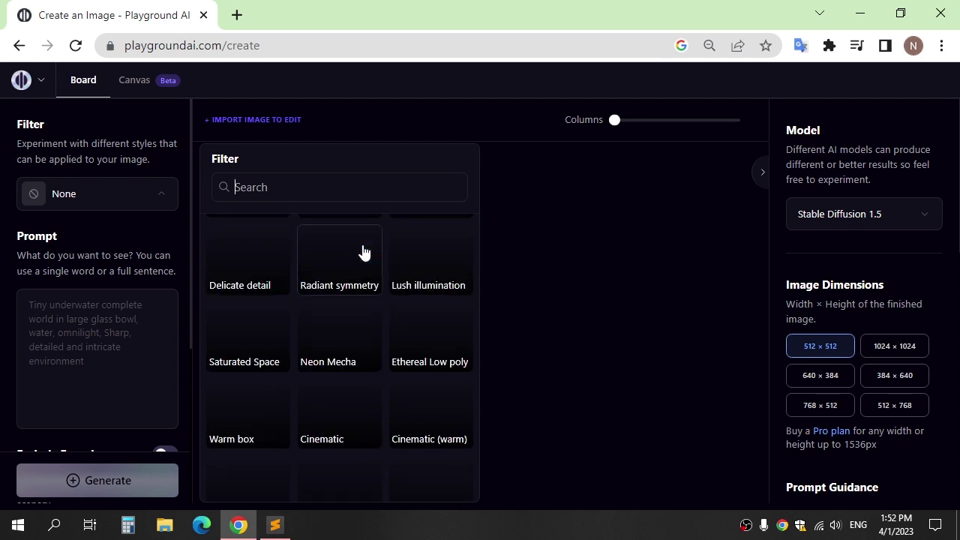
scroll(362, 250, "up", 3)
scroll(362, 251, "down", 3)
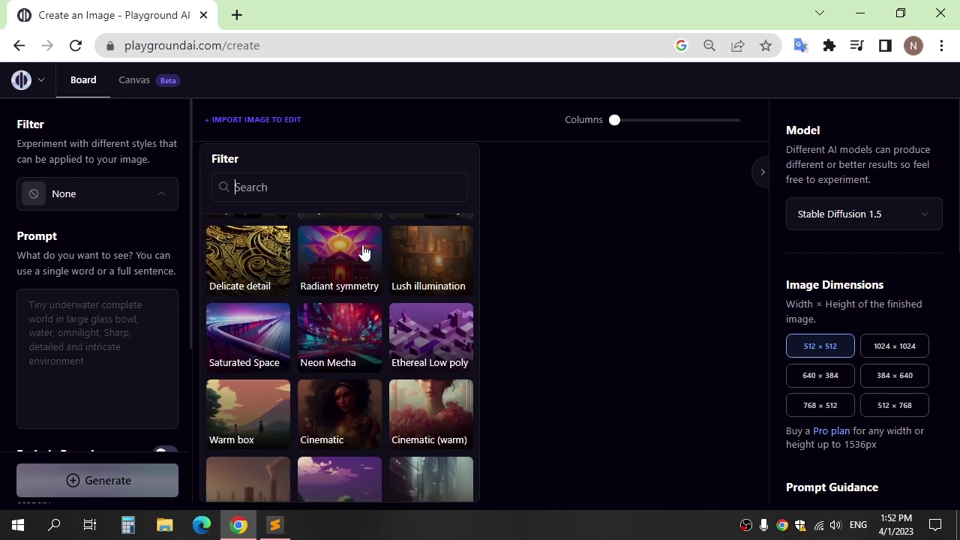
scroll(363, 250, "down", 2)
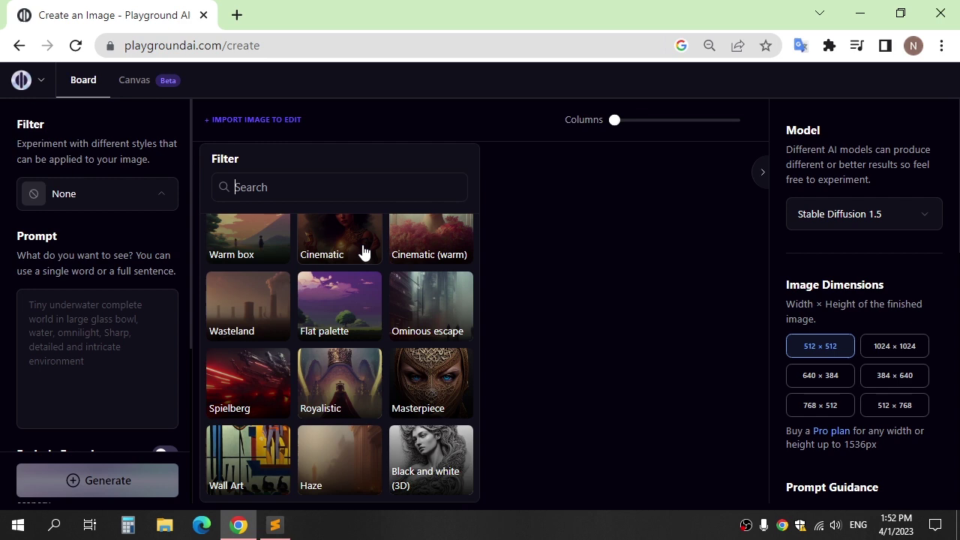
scroll(367, 387, "up", 10)
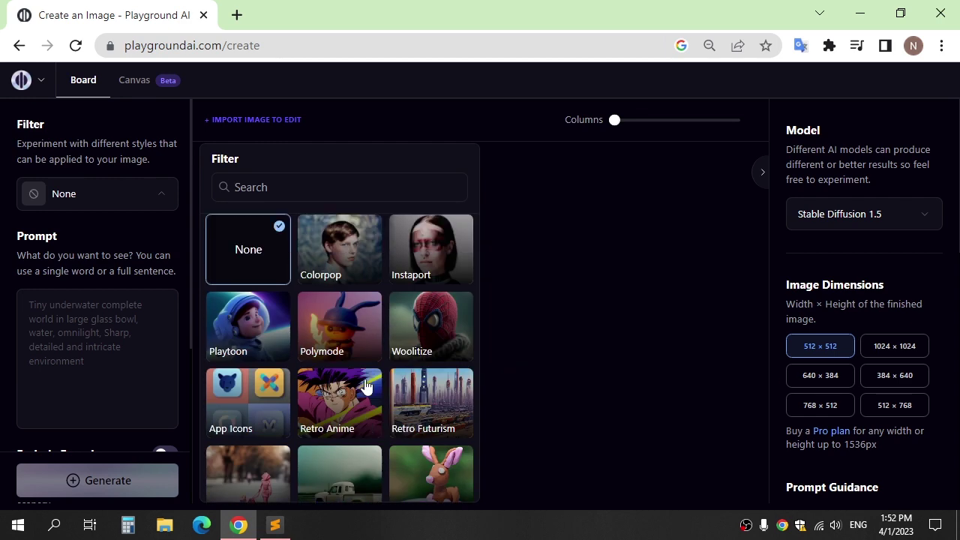
left_click(97, 310)
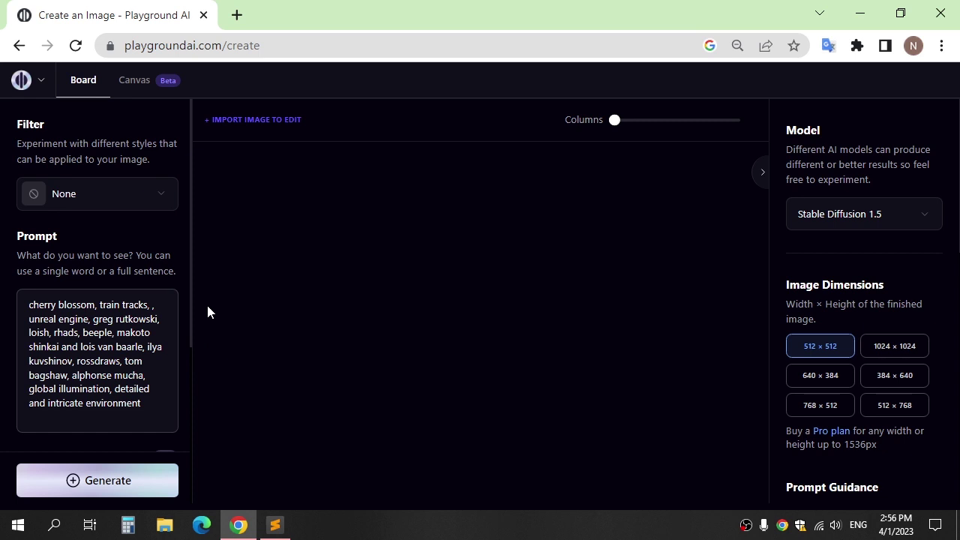
- Turn on Exclude From Image and paste woman, girl, people as the exclusions
scroll(160, 275, "down", 3)
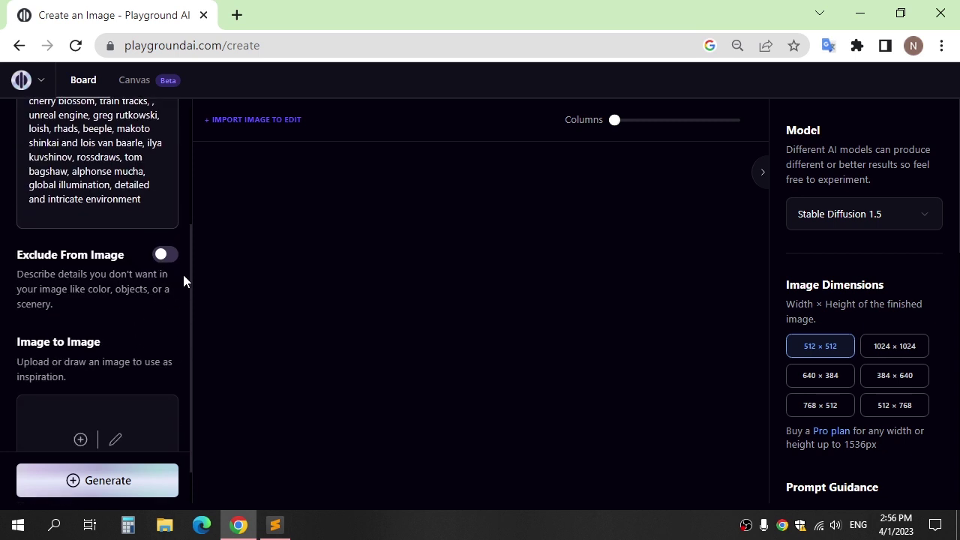
left_click(165, 254)
type("woman, girl, people")
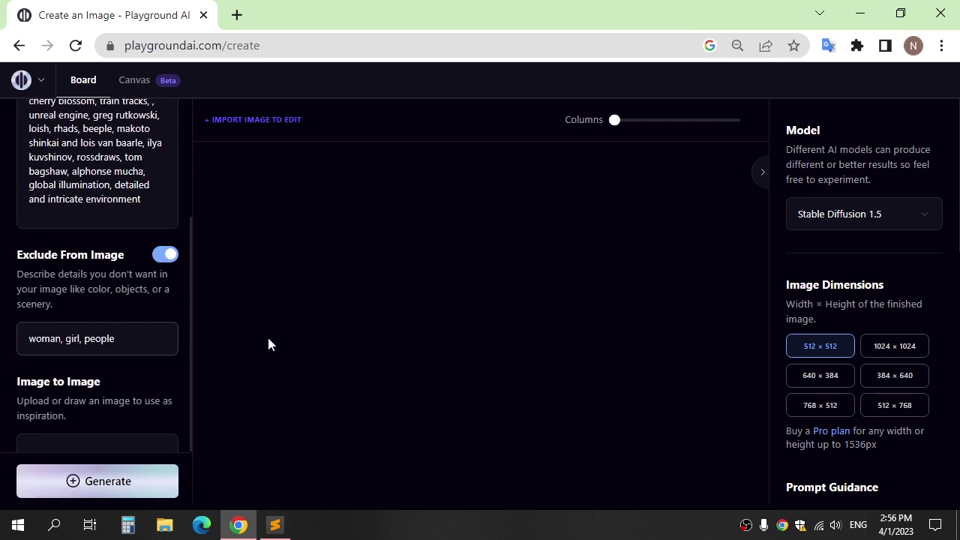
scroll(112, 337, "up", 3)
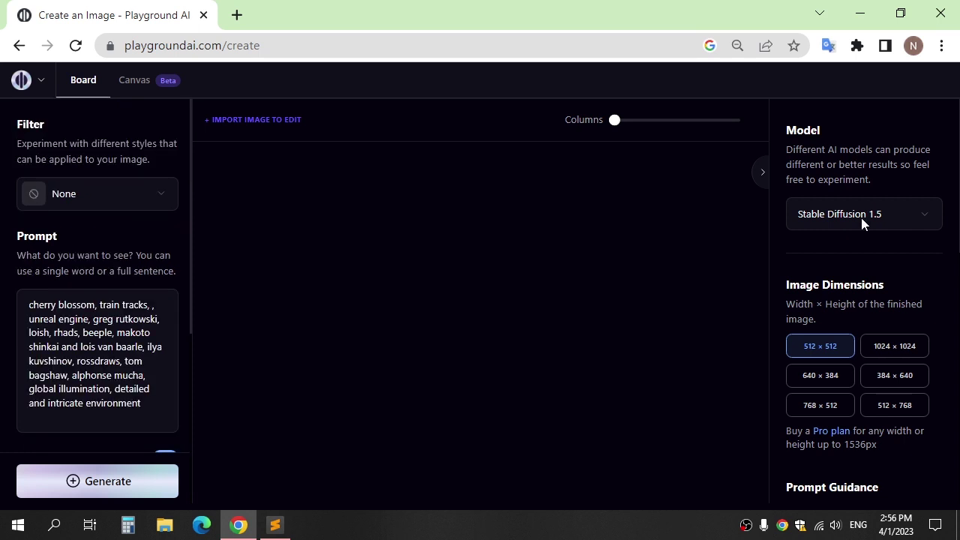
- Keep Stable Diffusion 1.5 as the model and settle on 512 × 512 after trying other sizes
left_click(928, 213)
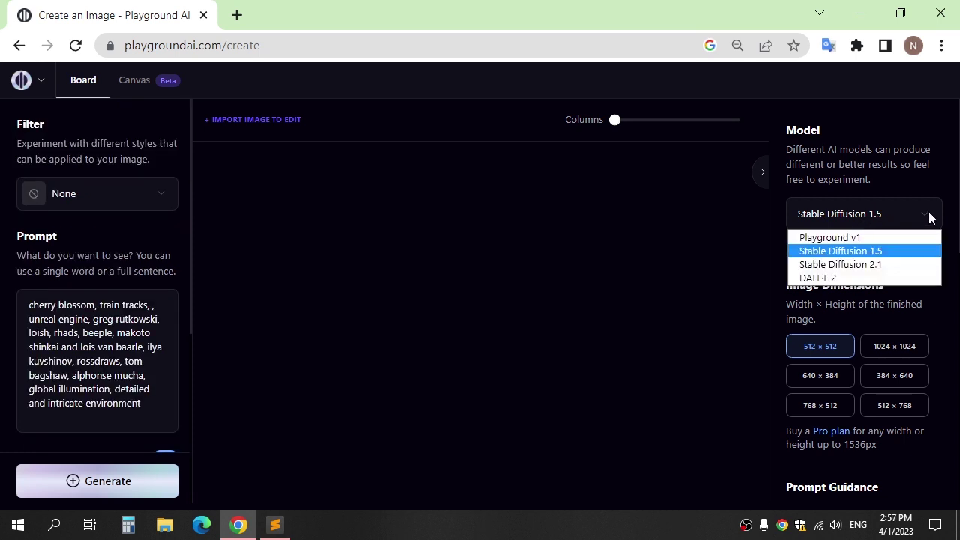
left_click(865, 254)
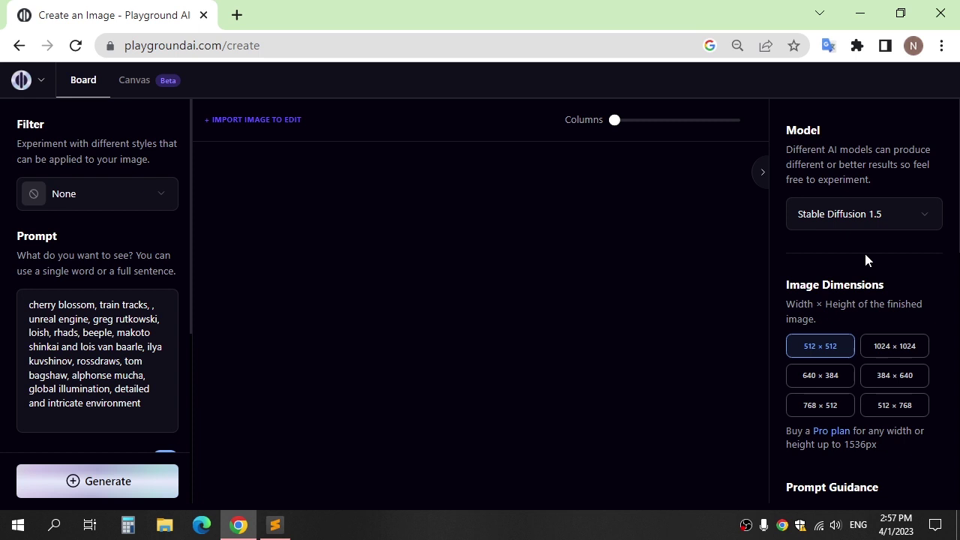
scroll(864, 250, "down", 3)
left_click(879, 144)
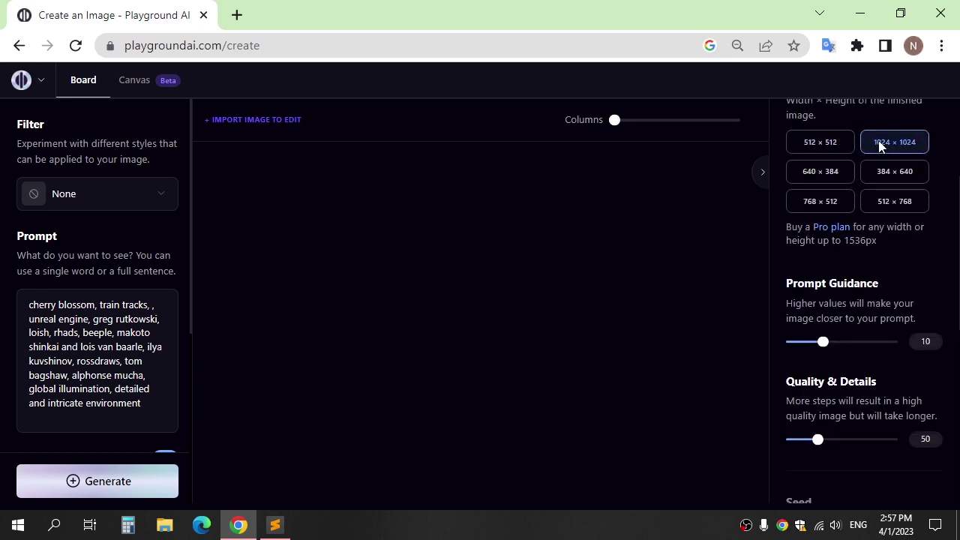
left_click(840, 140)
left_click(884, 172)
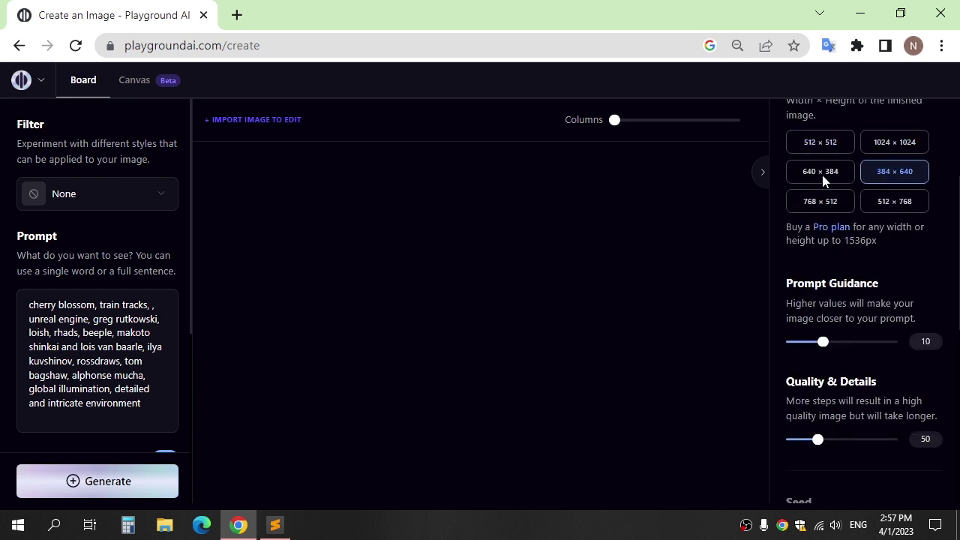
left_click(823, 180)
left_click(821, 147)
- Adjust the quality and details slider, set four images, and generate
left_click_drag(821, 443, 876, 451)
scroll(883, 448, "down", 3)
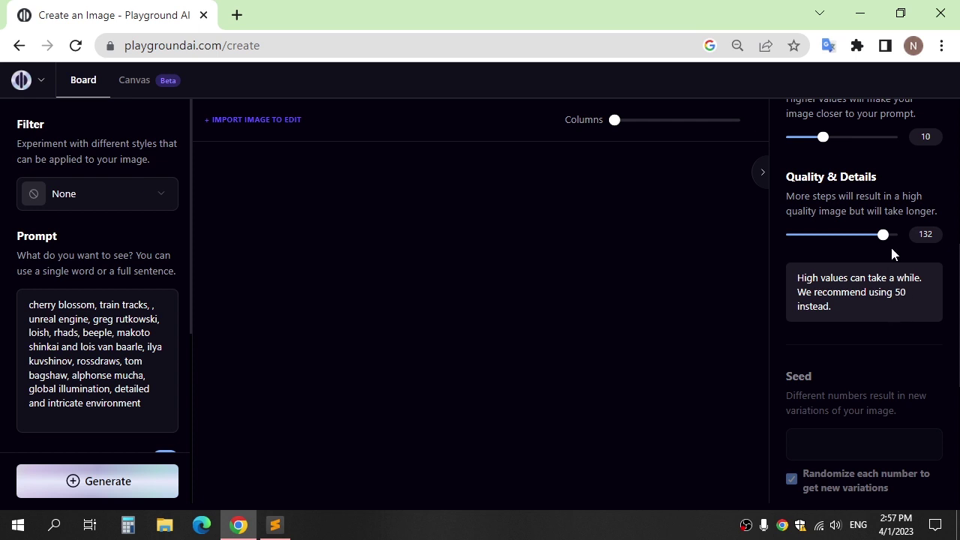
left_click_drag(869, 238, 821, 248)
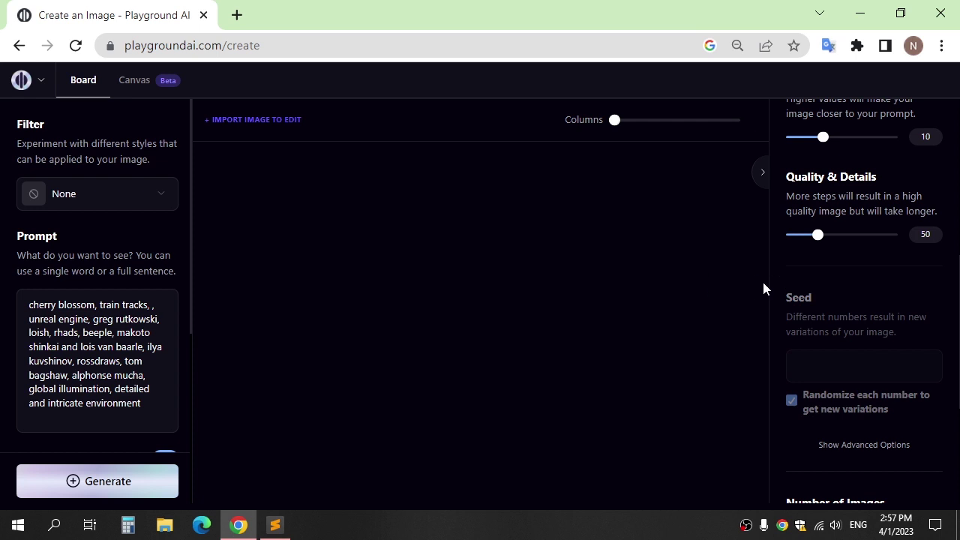
scroll(800, 306, "down", 3)
scroll(905, 393, "down", 1)
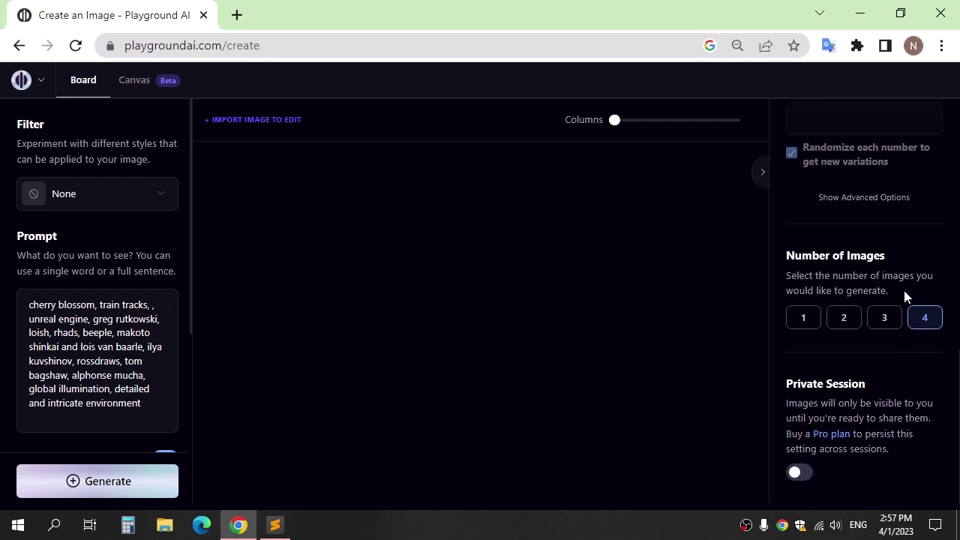
left_click(844, 318)
left_click(925, 318)
scroll(923, 326, "up", 3)
left_click(101, 480)
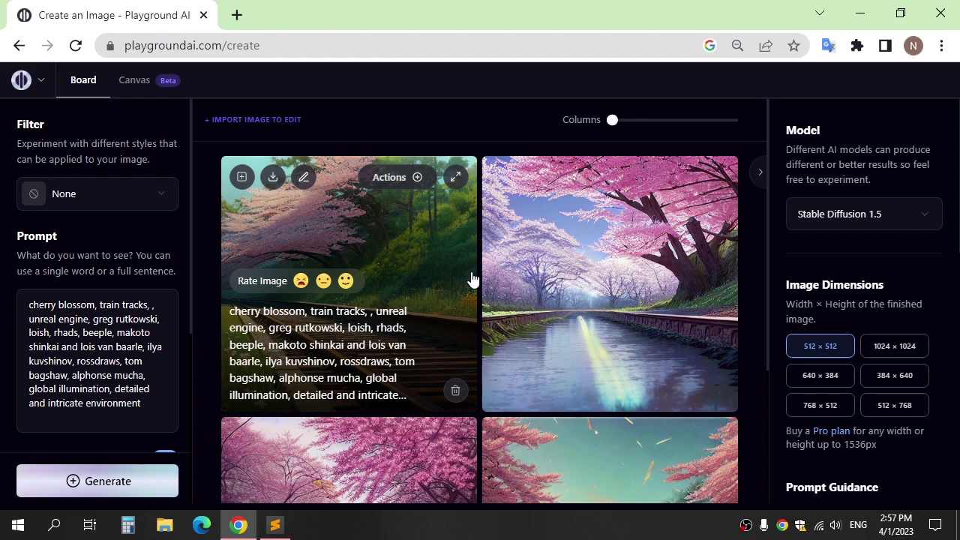
- Enlarge and close the straight train-tracks image and another cherry blossom image
scroll(643, 274, "down", 3)
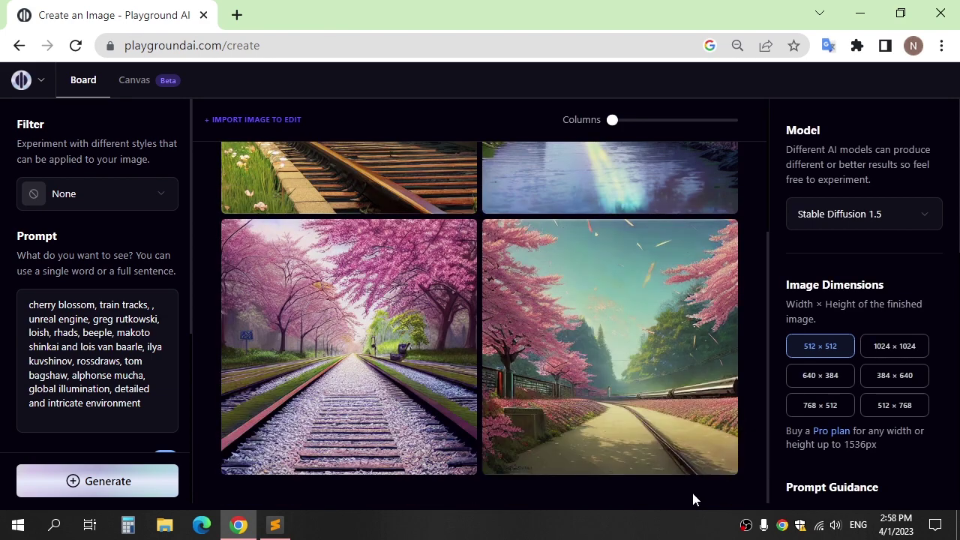
left_click(461, 252)
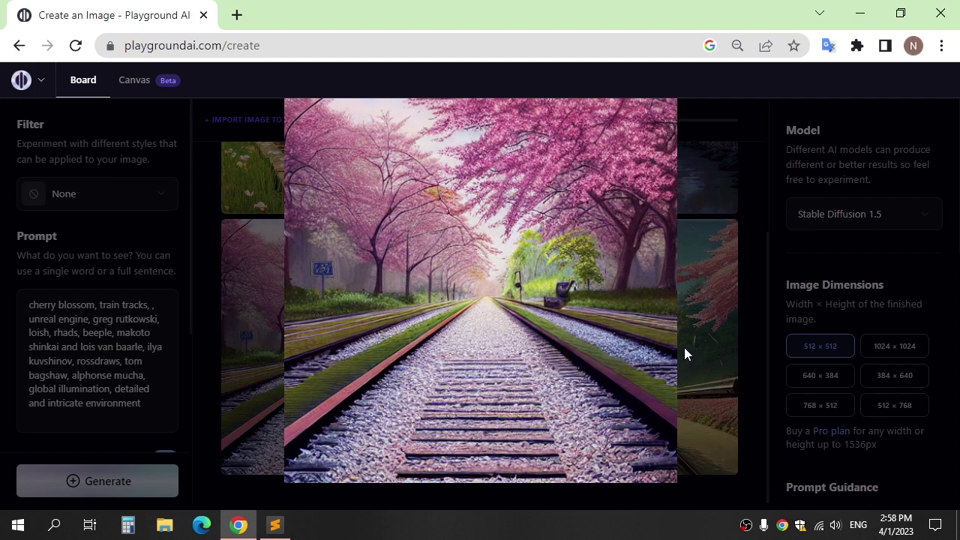
left_click(710, 359)
left_click(714, 243)
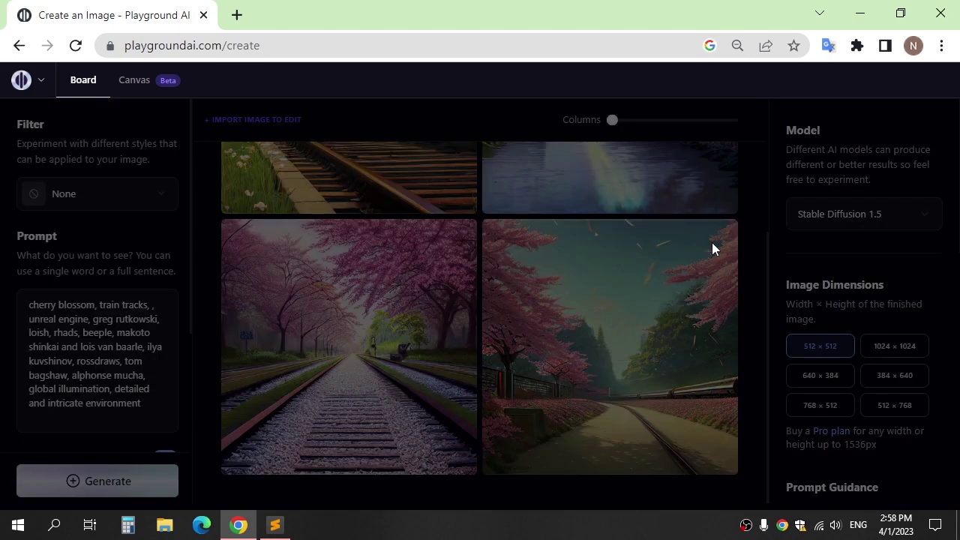
left_click(745, 292)
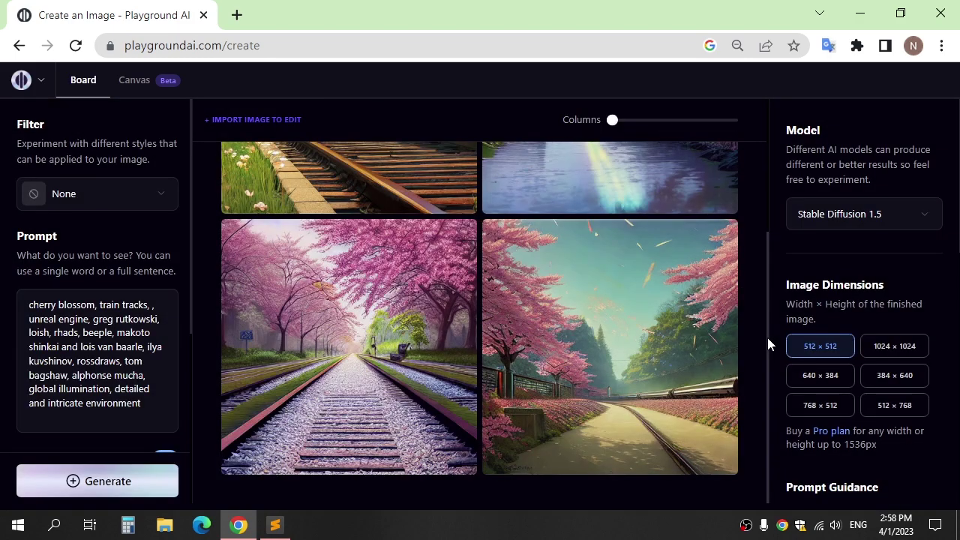
scroll(641, 322, "up", 3)
- Generate another cherry blossom image and preview the new train-tracks result enlarged
left_click(147, 489)
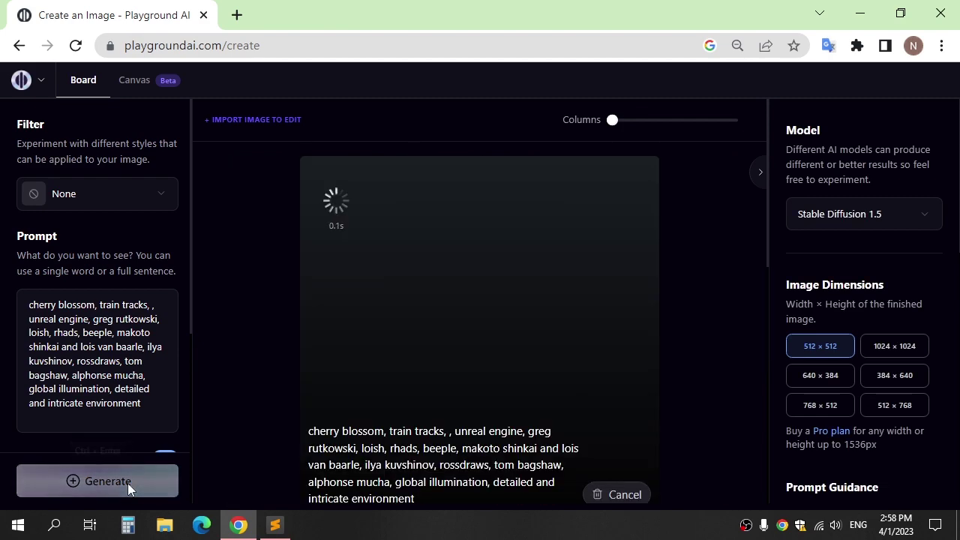
scroll(420, 322, "down", 3)
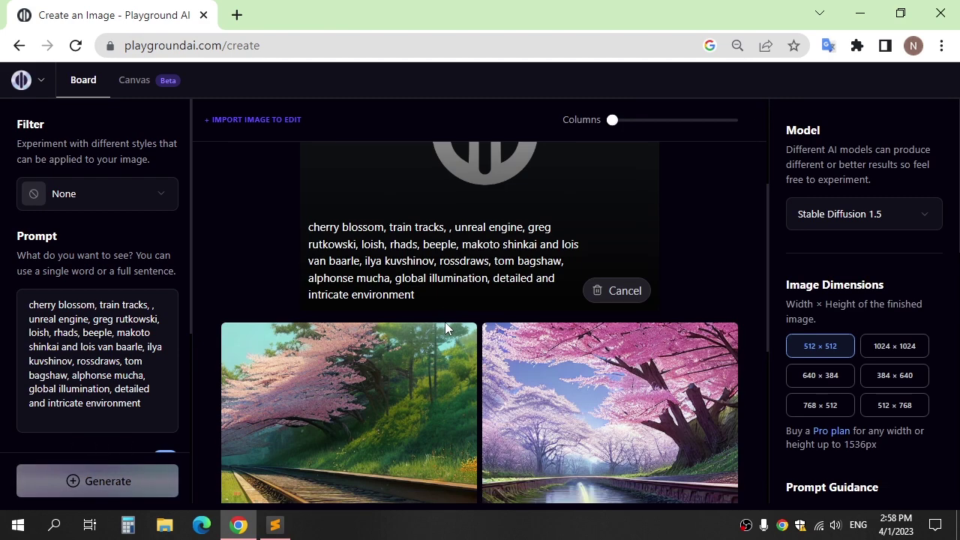
scroll(444, 322, "up", 3)
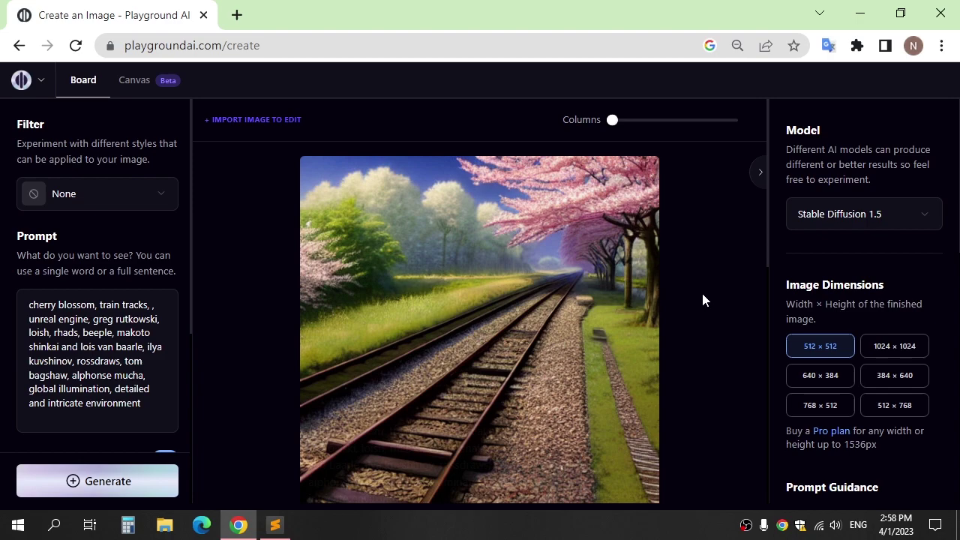
scroll(701, 290, "down", 3)
scroll(701, 277, "down", 2)
scroll(702, 278, "up", 5)
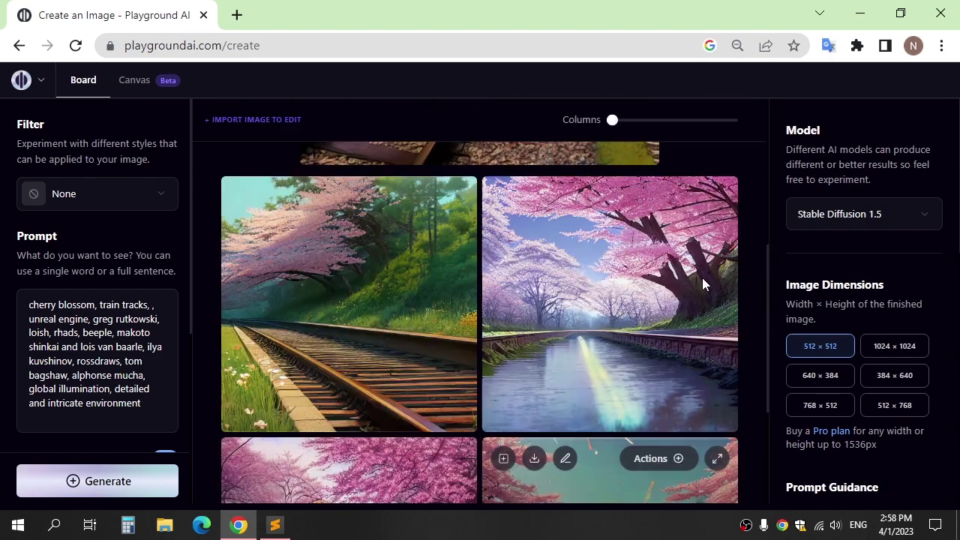
left_click(643, 176)
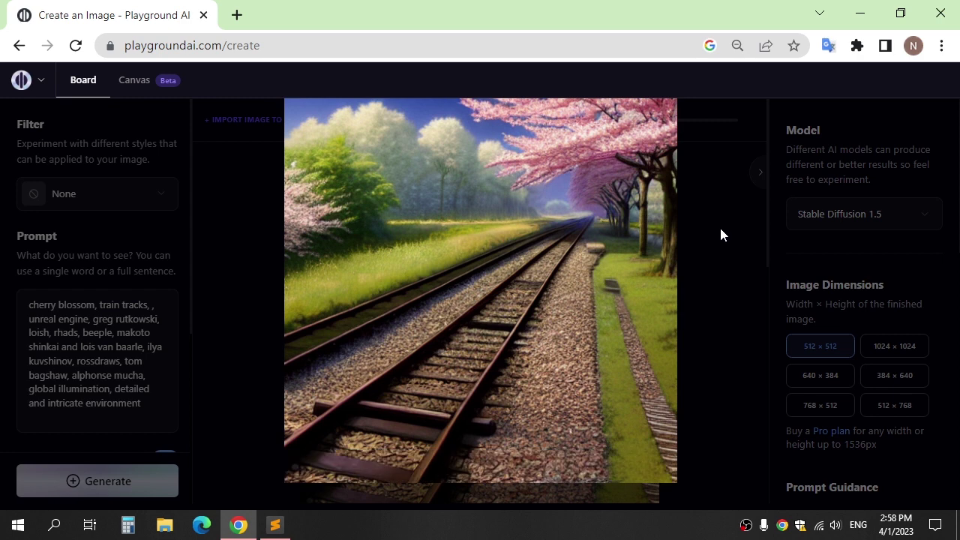
left_click(714, 238)
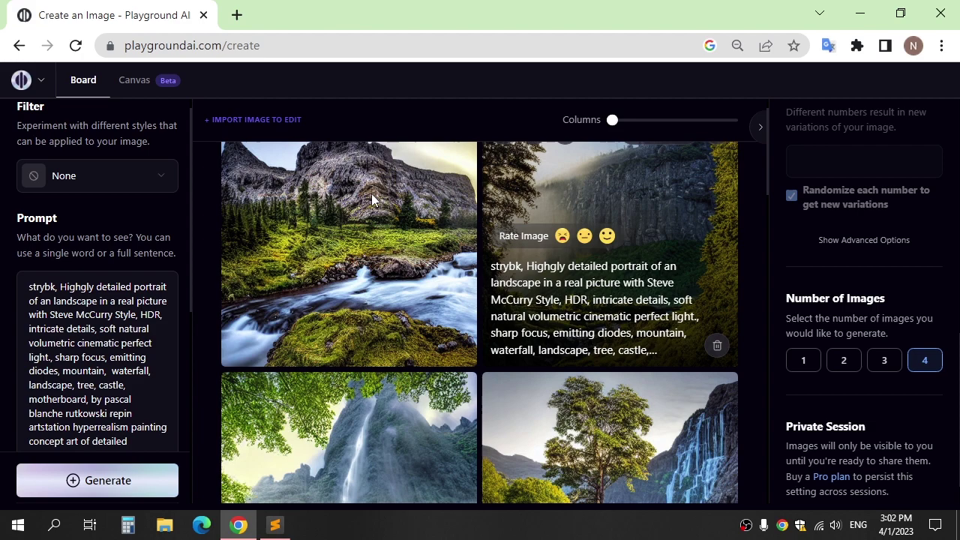
- Enlarge the waterfall image, close it, and generate four shadowy-figure space images
scroll(618, 330, "down", 3)
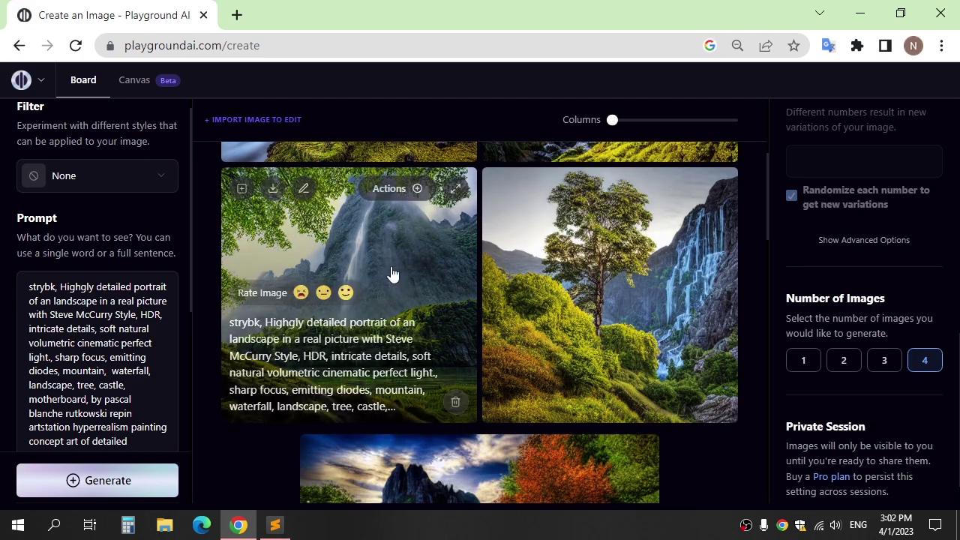
left_click(461, 191)
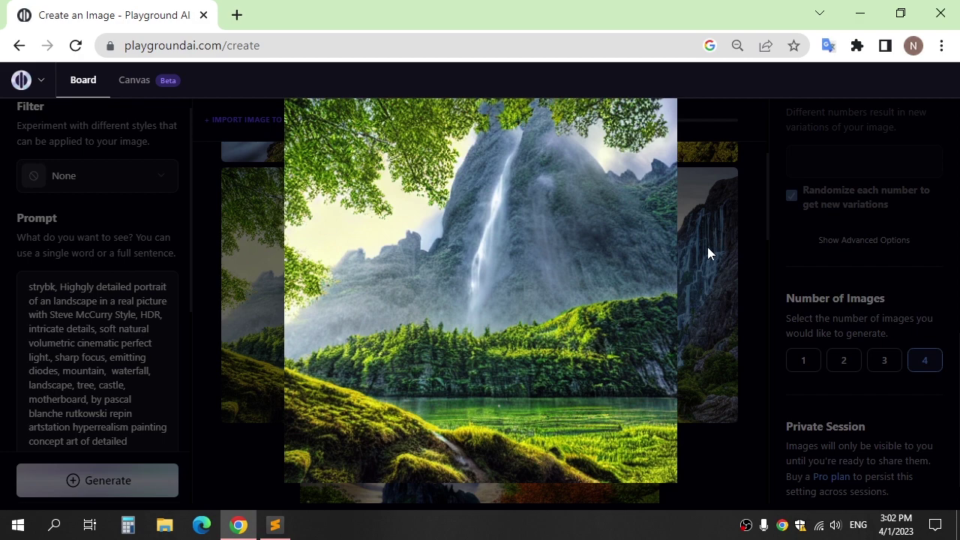
left_click(725, 153)
left_click(88, 482)
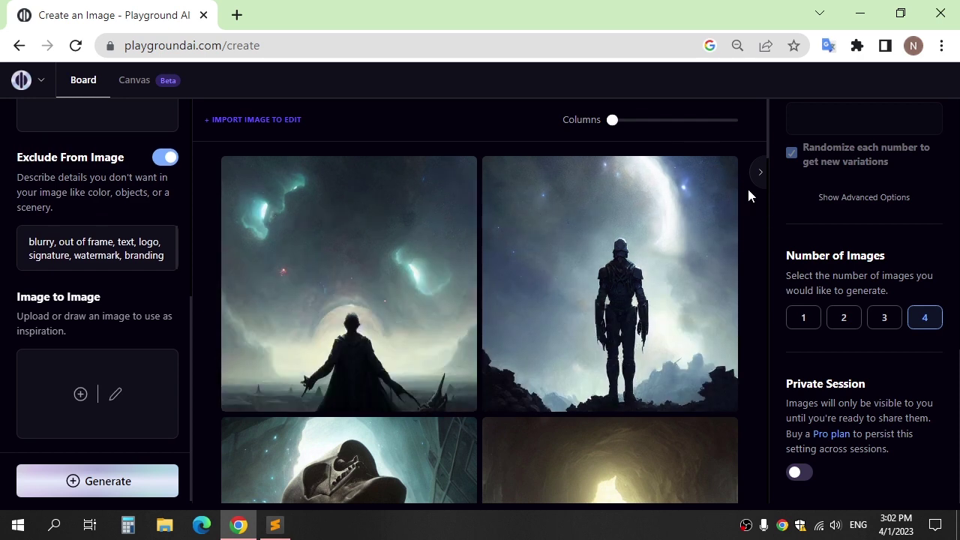
- Generate another batch of four shadowy-figure space images
scroll(685, 224, "down", 3)
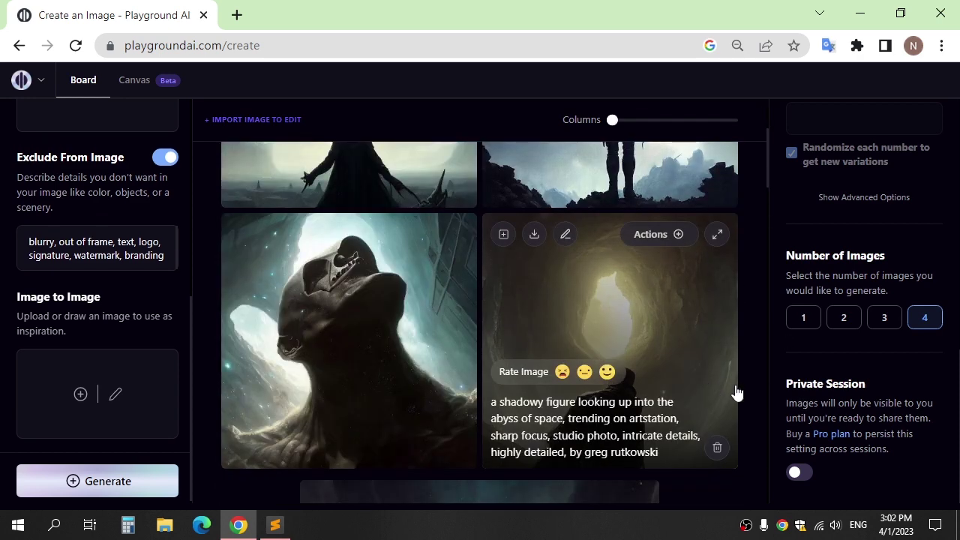
scroll(742, 384, "up", 3)
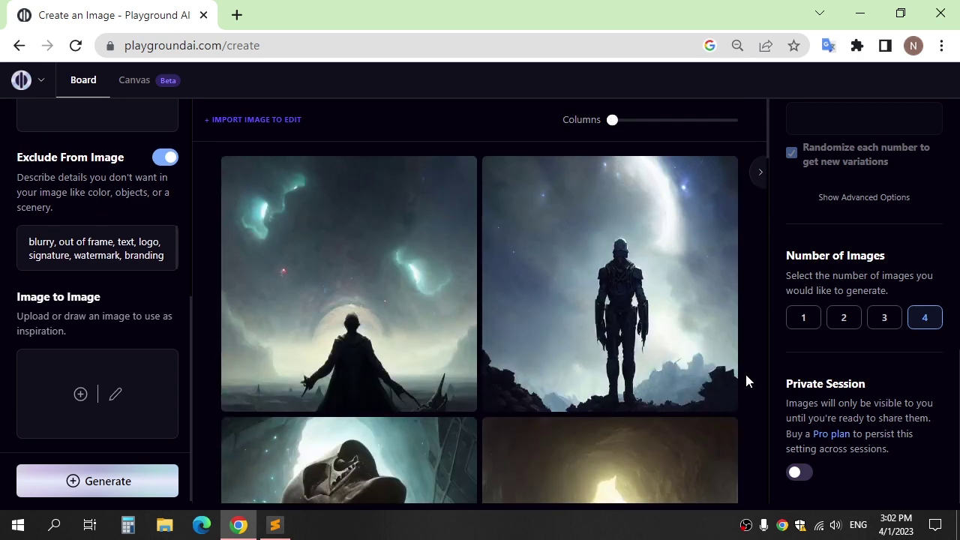
left_click(107, 487)
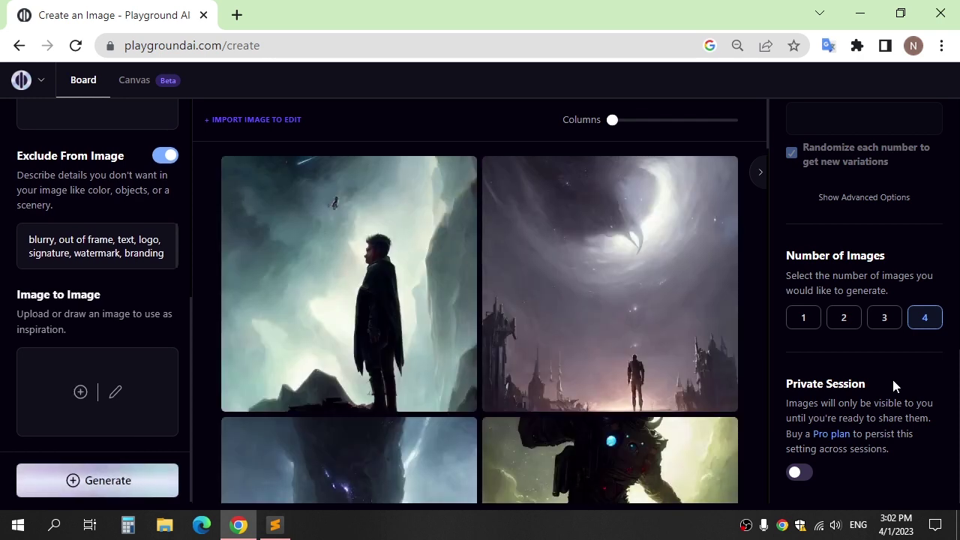
- Open Lexica.art from the Google results for lexica art
scroll(900, 377, "up", 3)
scroll(907, 385, "up", 3)
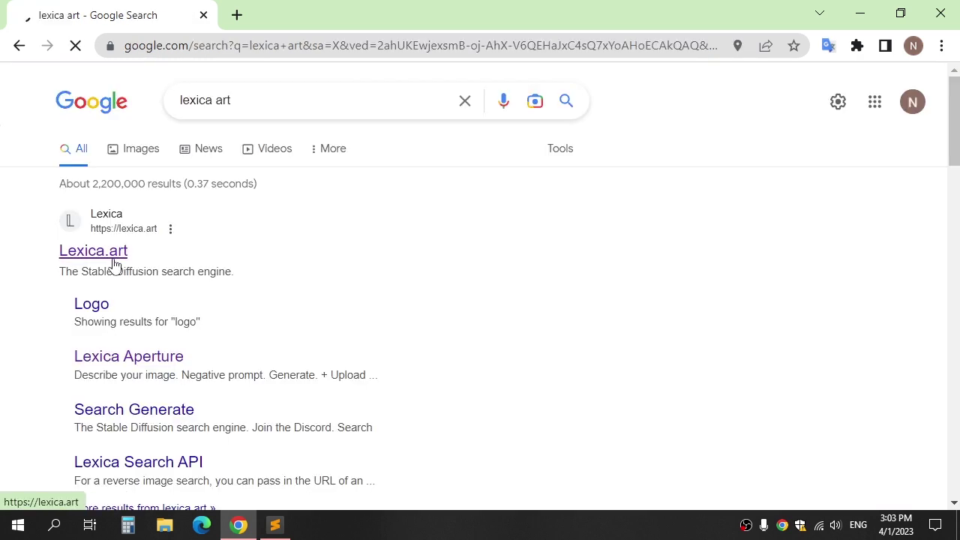
left_click(112, 259)
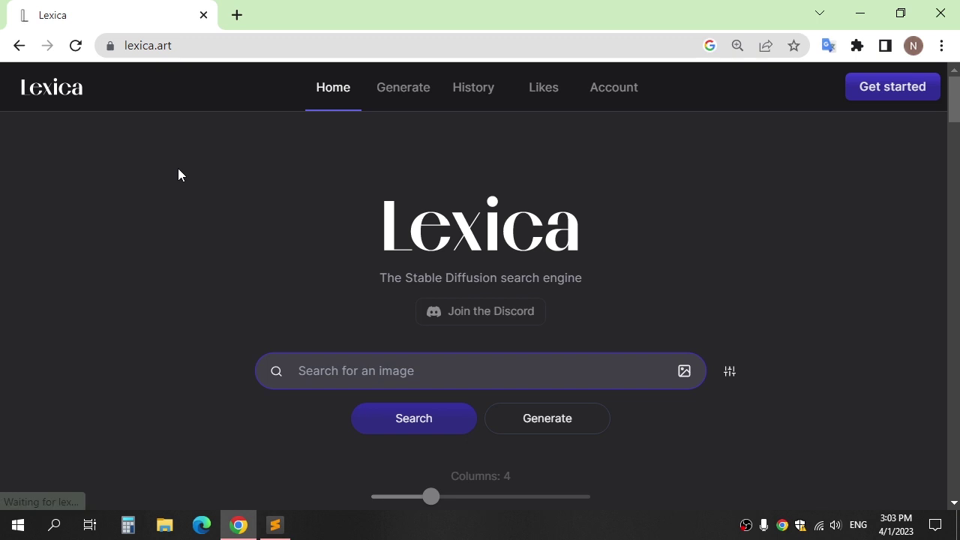
- Sign in to Lexica through Get started and Continue with Google
left_click(911, 94)
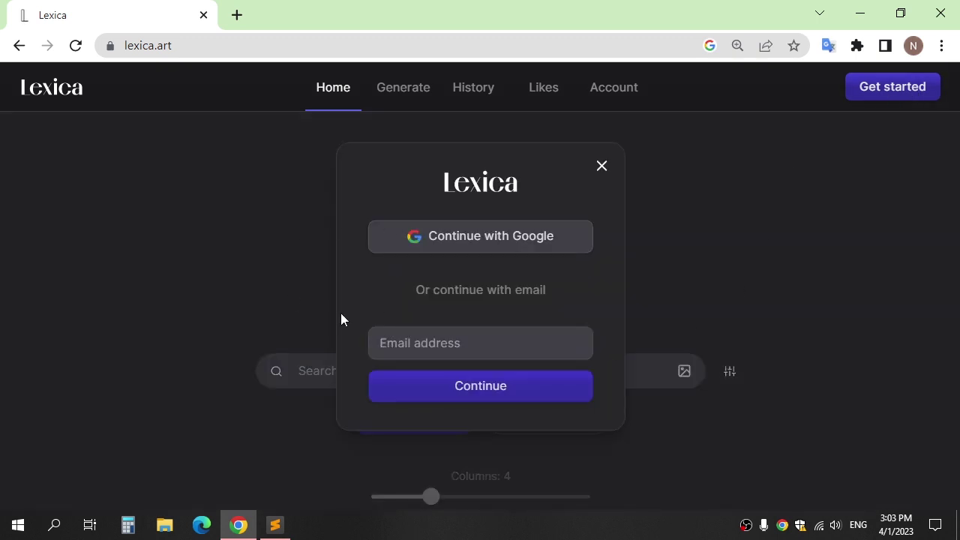
left_click(488, 247)
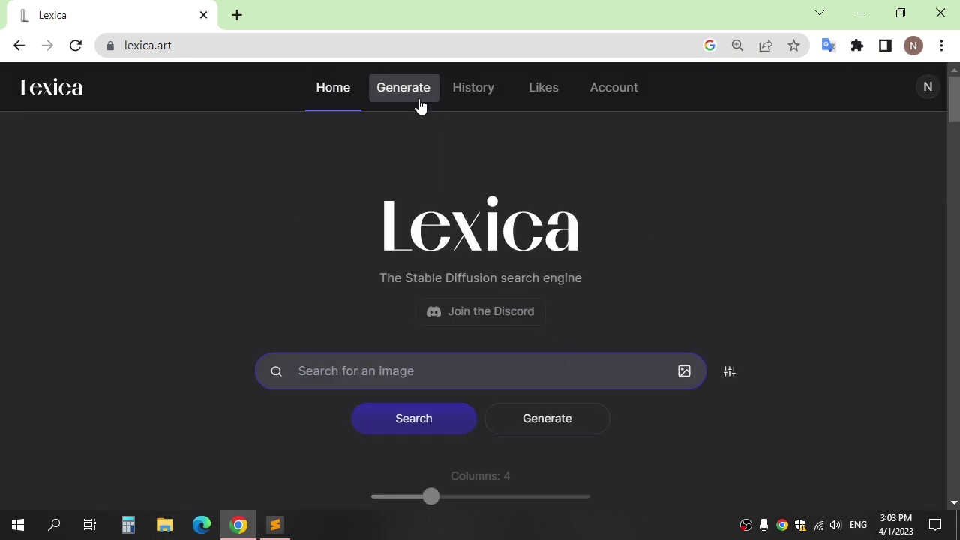
- Paste the Arctic fox prompt into Lexica's generator at 512 × 768 and generate
left_click(417, 104)
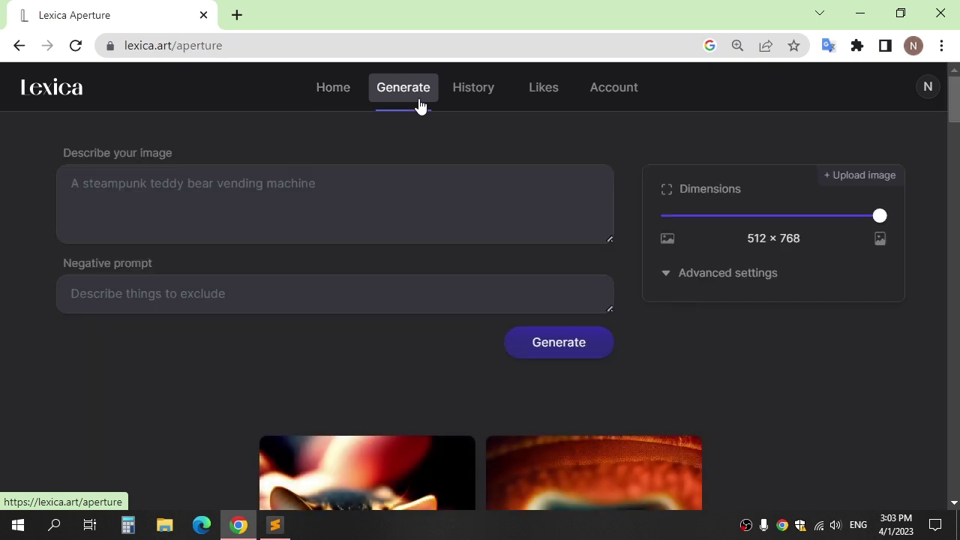
left_click(434, 218)
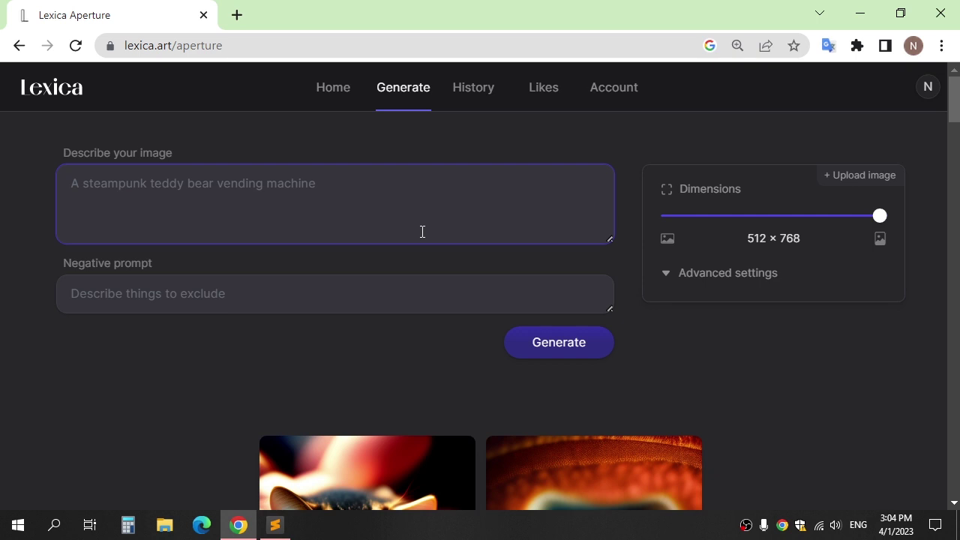
left_click(194, 300)
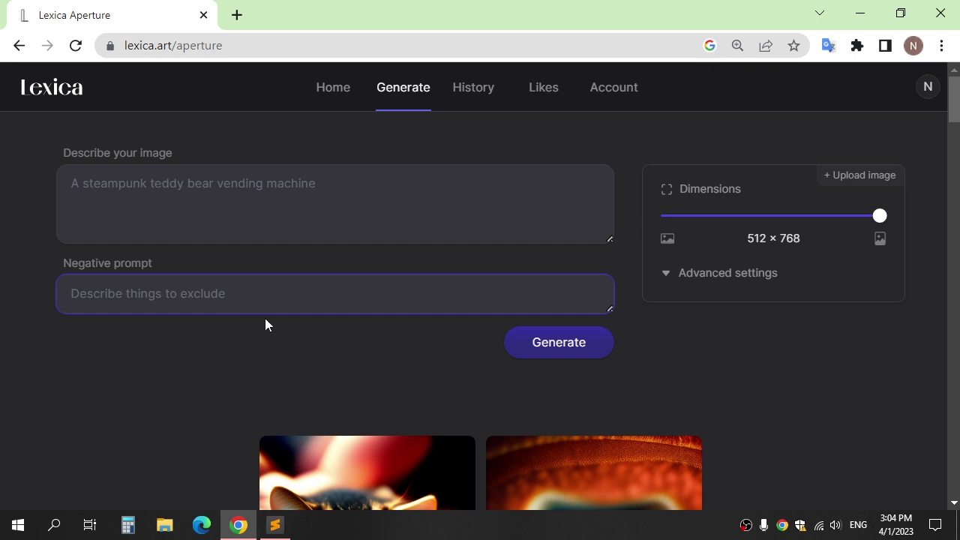
left_click_drag(878, 217, 915, 229)
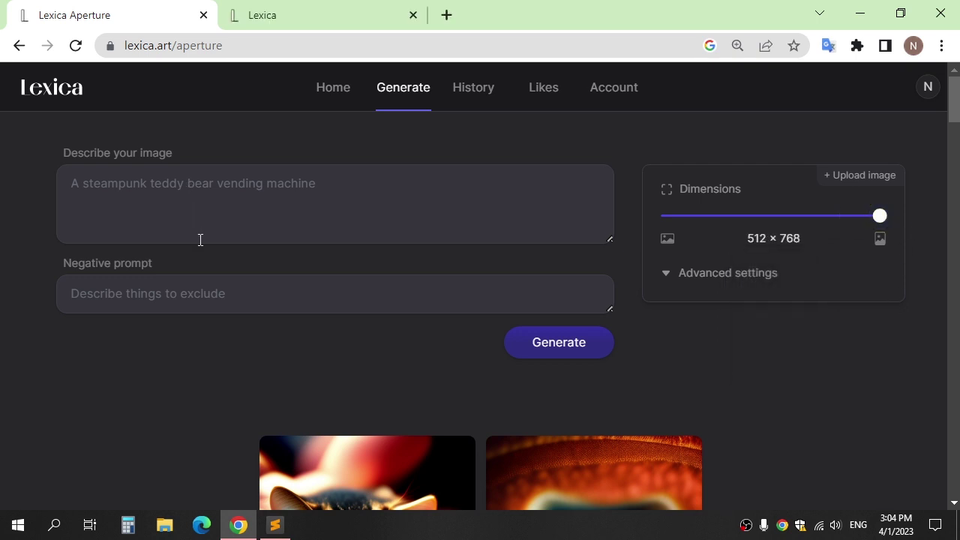
left_click(242, 188)
type("an Arctic Fox and the pups playing in deep snow deep in a morning lit forest at the edge of a river in a majestic huge valley, ultra photorealistic, 4k")
left_click(565, 343)
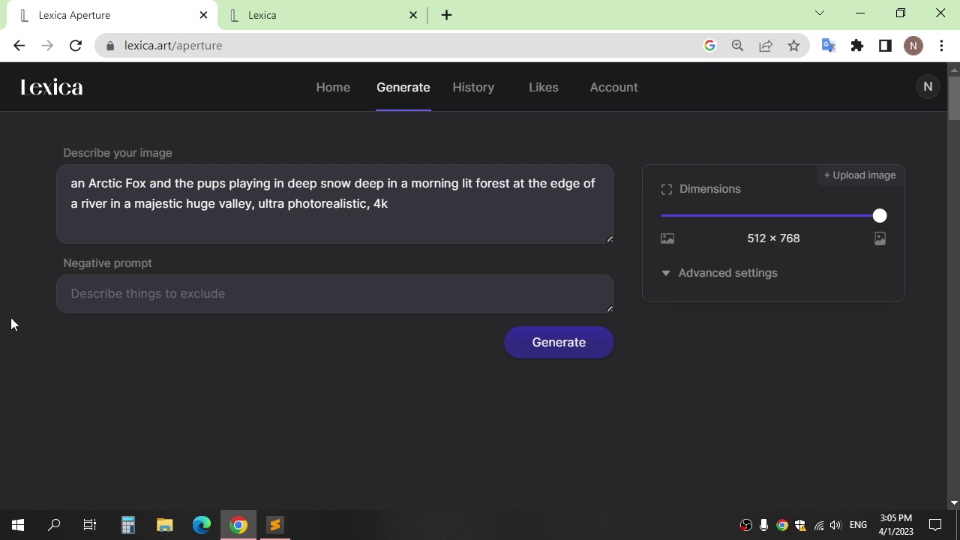
- Browse the four Arctic fox results, enlarge the first, then generate from the military rat prompt
scroll(11, 324, "down", 3)
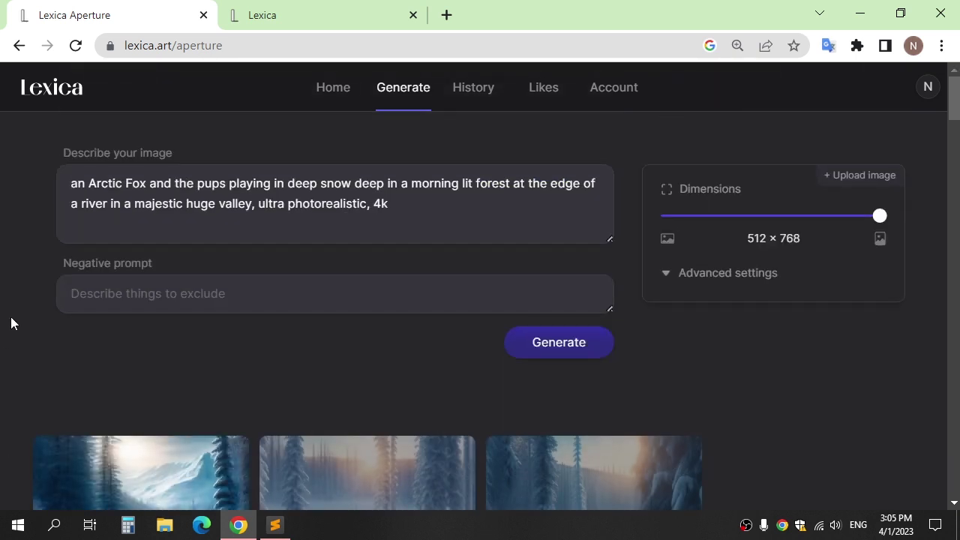
scroll(12, 324, "down", 3)
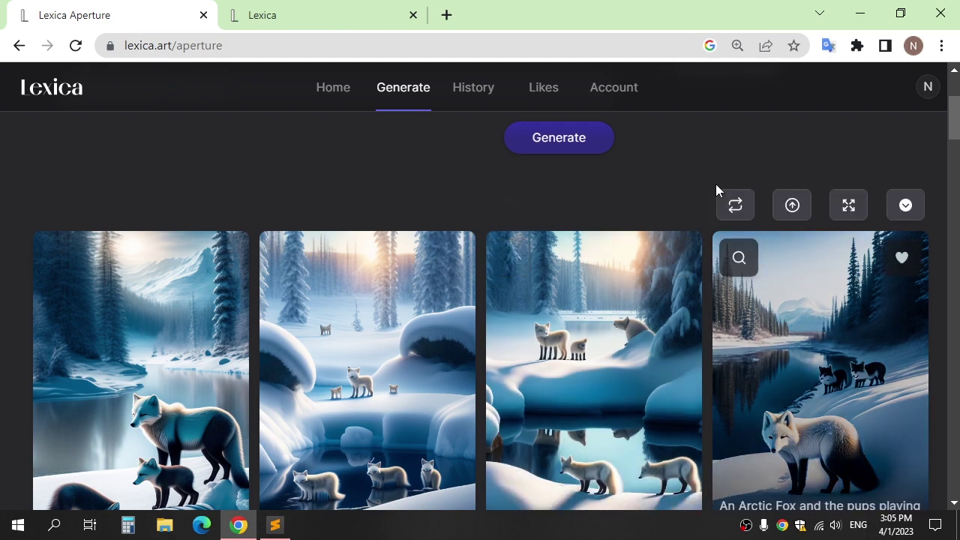
scroll(3, 281, "down", 3)
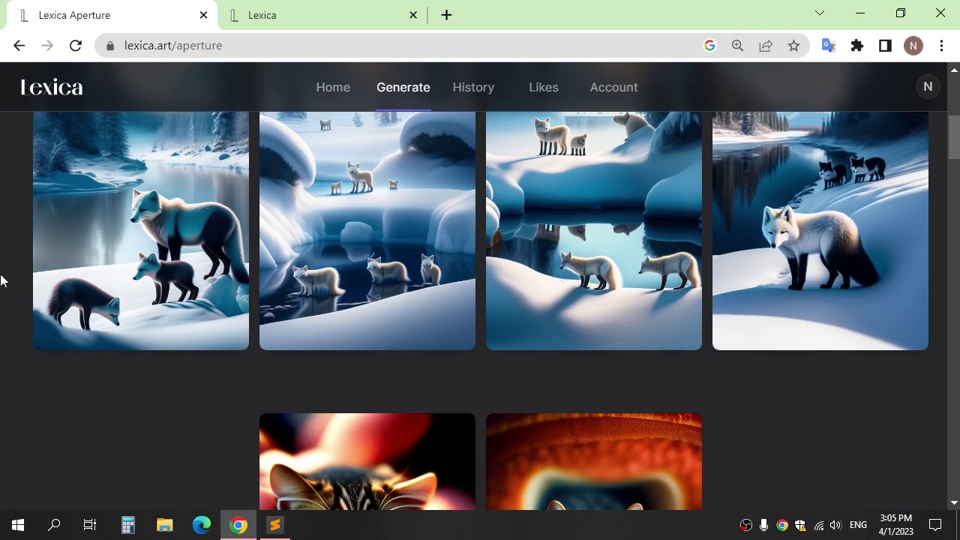
scroll(116, 274, "up", 3)
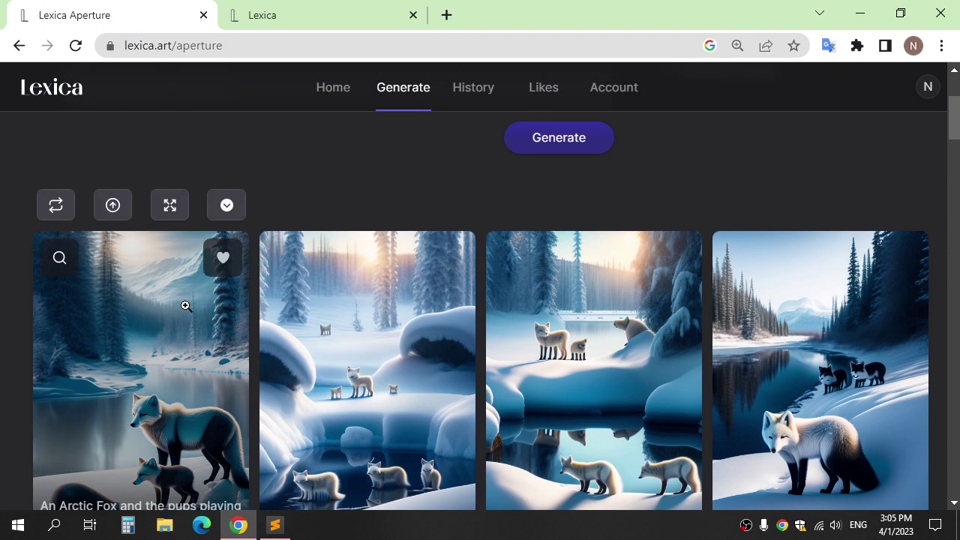
left_click(184, 305)
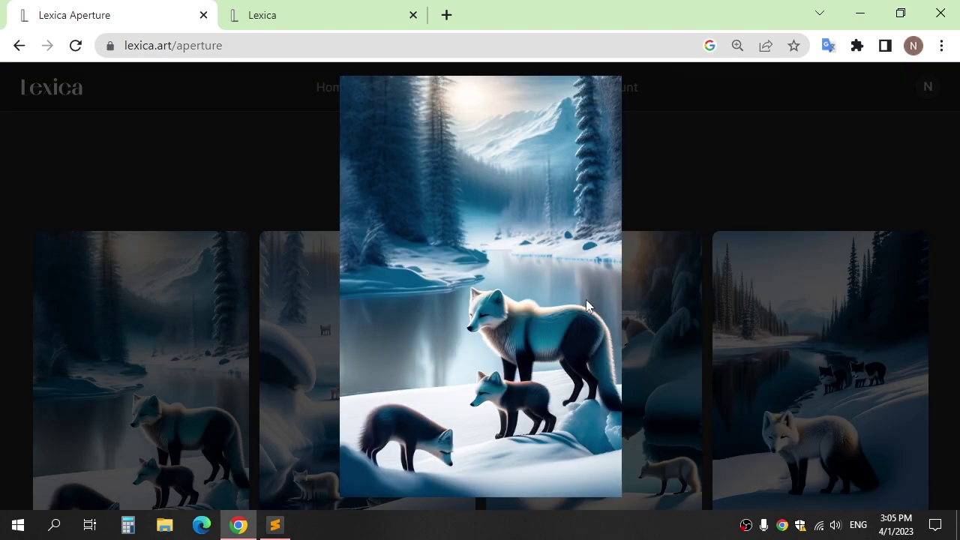
left_click(745, 179)
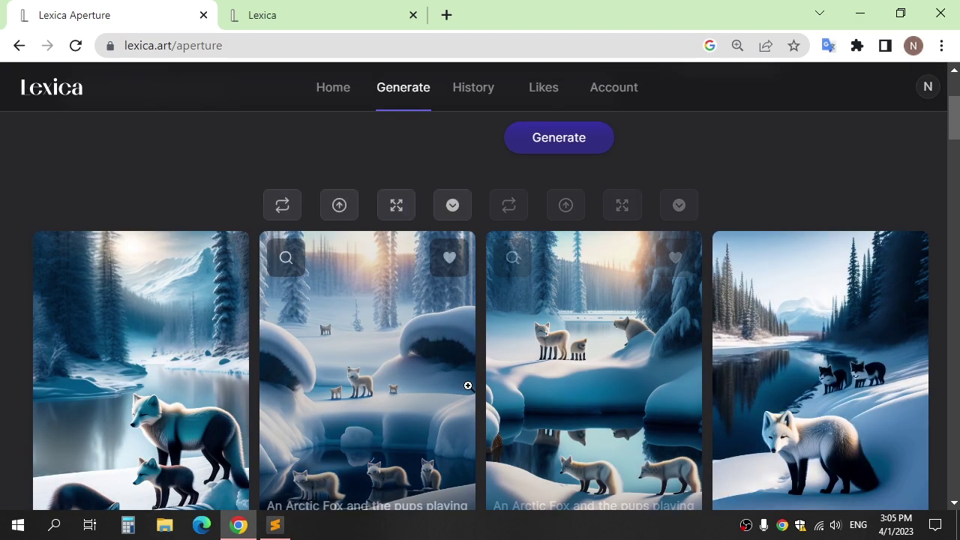
scroll(551, 322, "up", 3)
left_click(575, 347)
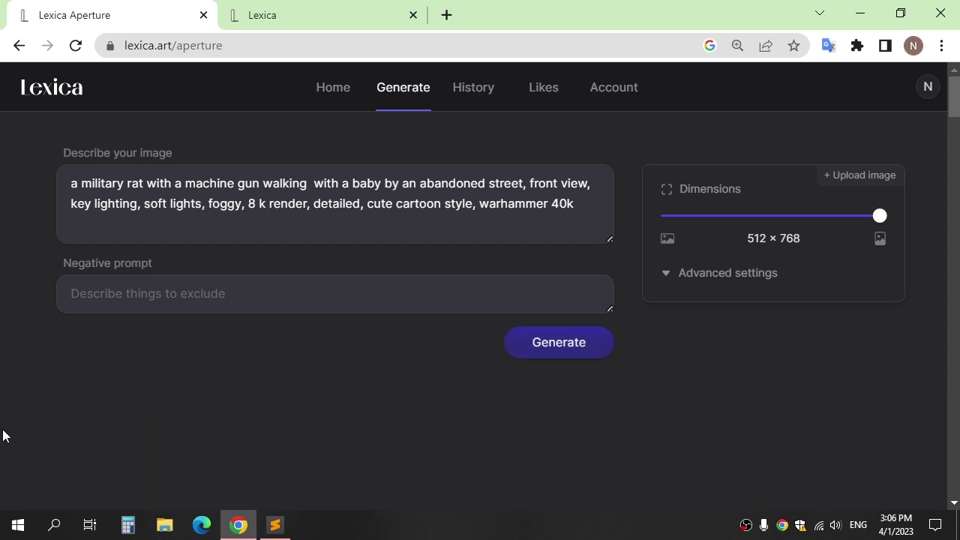
- Enlarge and inspect the fourth and second military rat images, closing each afterward
scroll(4, 335, "down", 3)
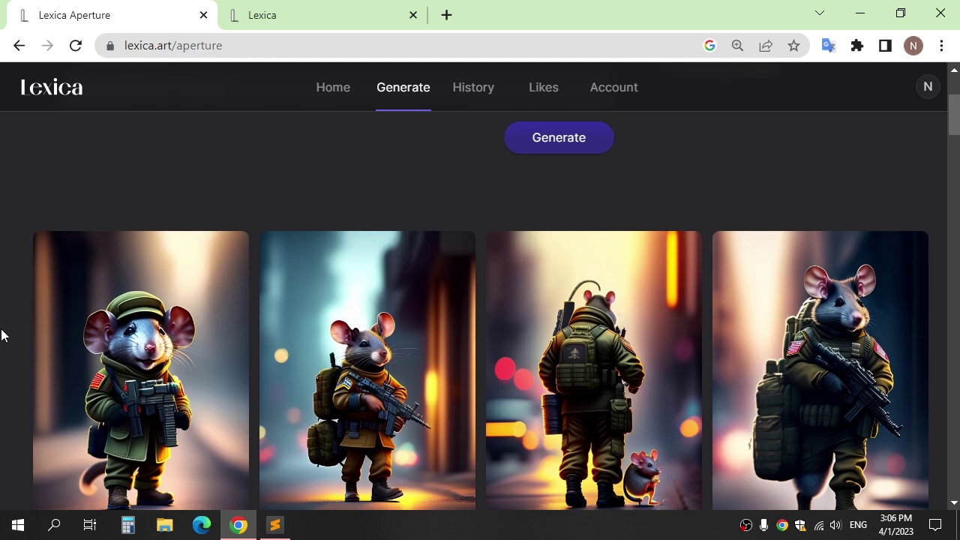
left_click_drag(956, 108, 956, 113)
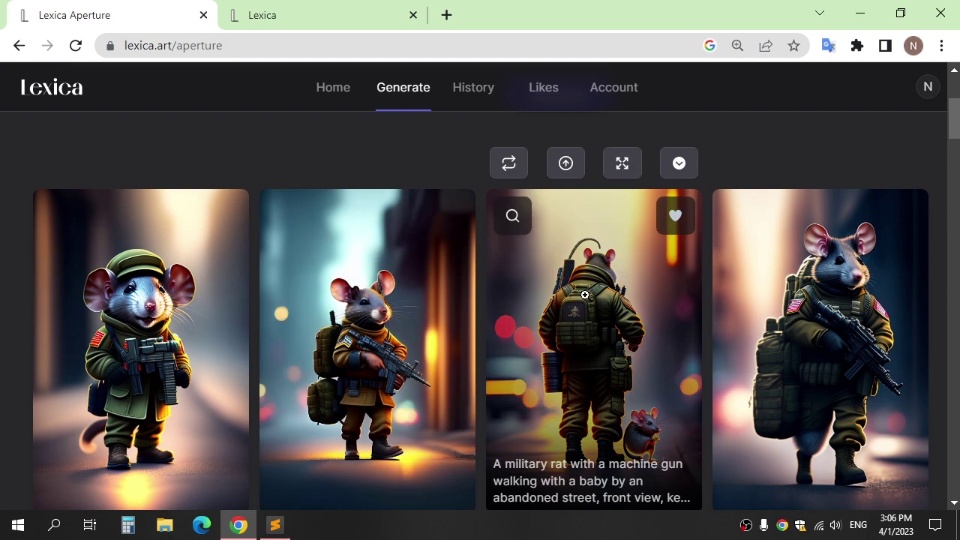
left_click(752, 283)
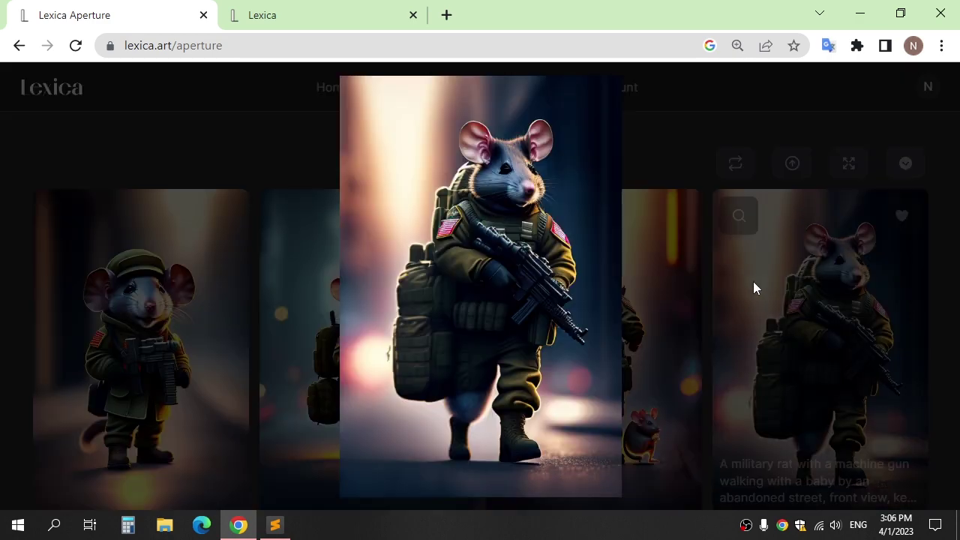
left_click(701, 180)
left_click(332, 315)
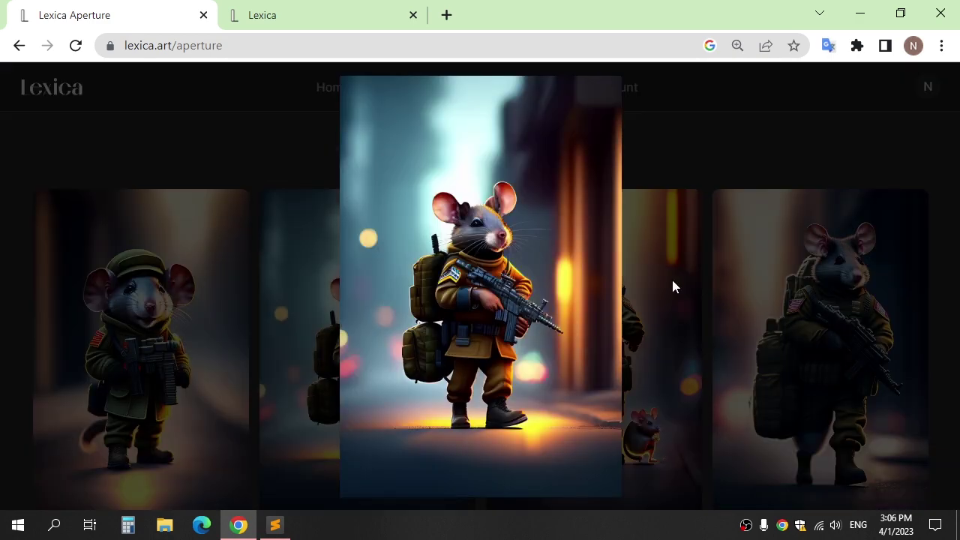
left_click(712, 180)
- Inspect the first rat image, then generate from the prompt 'crazy frog, on one wheel, motorcycle, dead'
left_click(158, 337)
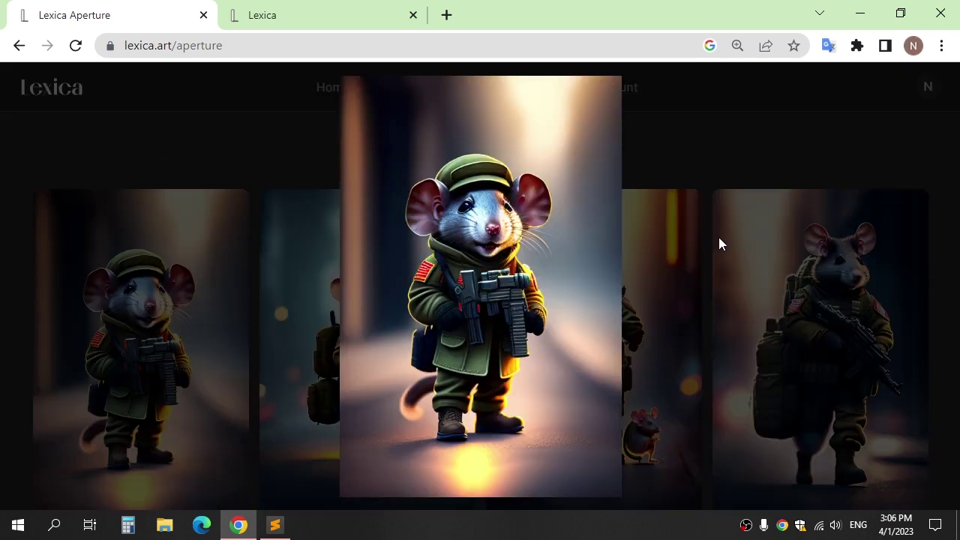
left_click(739, 173)
left_click(738, 172)
left_click(560, 344)
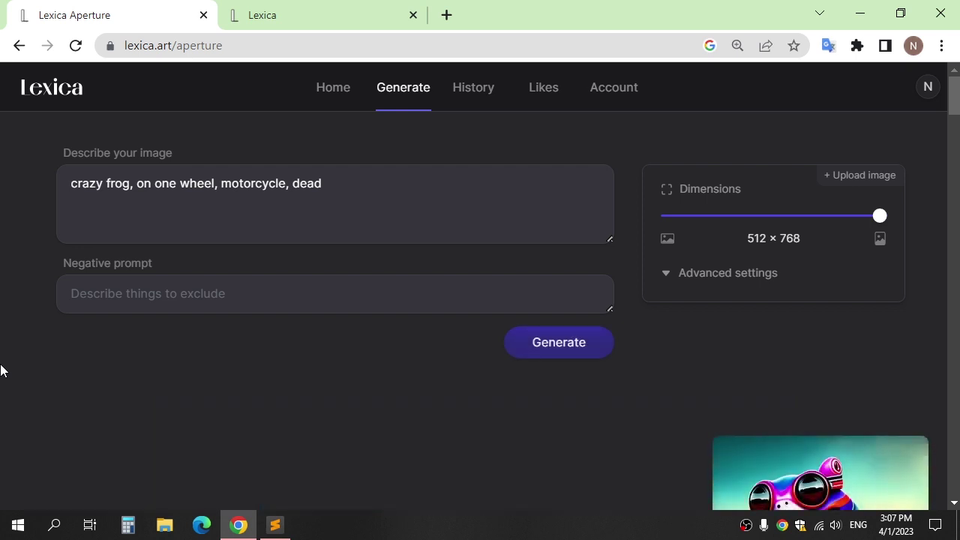
- Scroll down to view the four cartoon frogs riding motorcycles
scroll(45, 337, "down", 3)
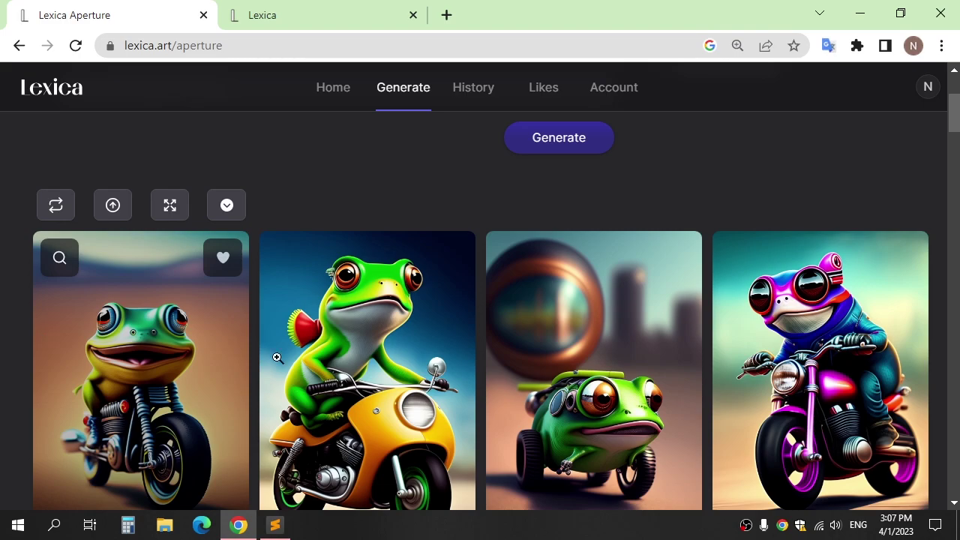
scroll(955, 124, "down", 3)
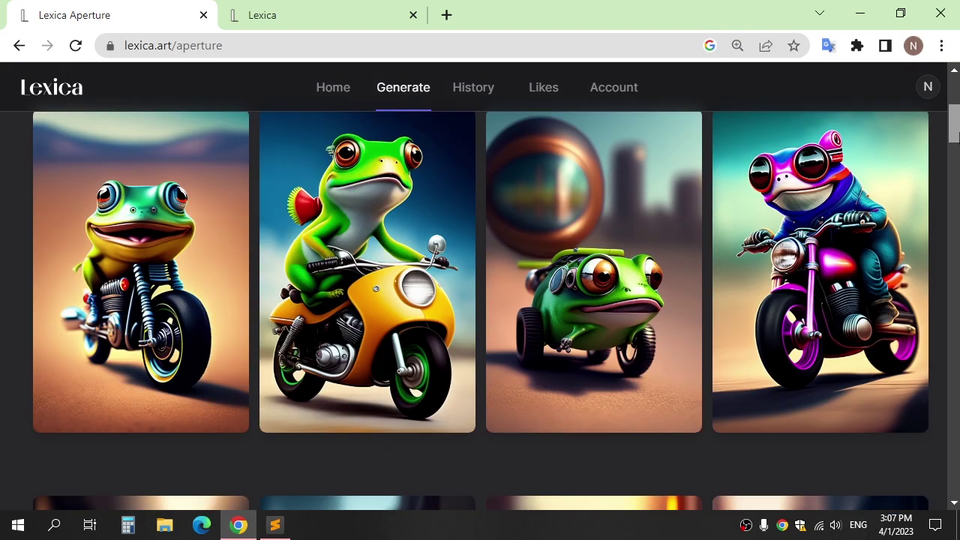